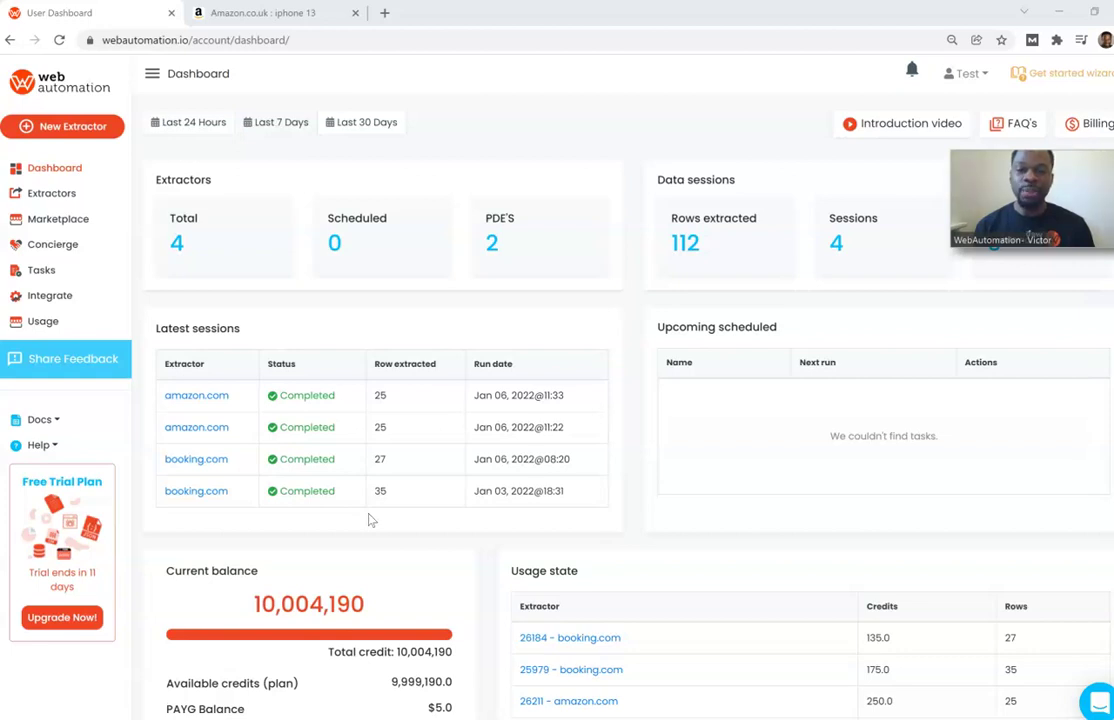
Launch the Get started wizard and activate the Amazon Product Details Scraper card
left_click(369, 529)
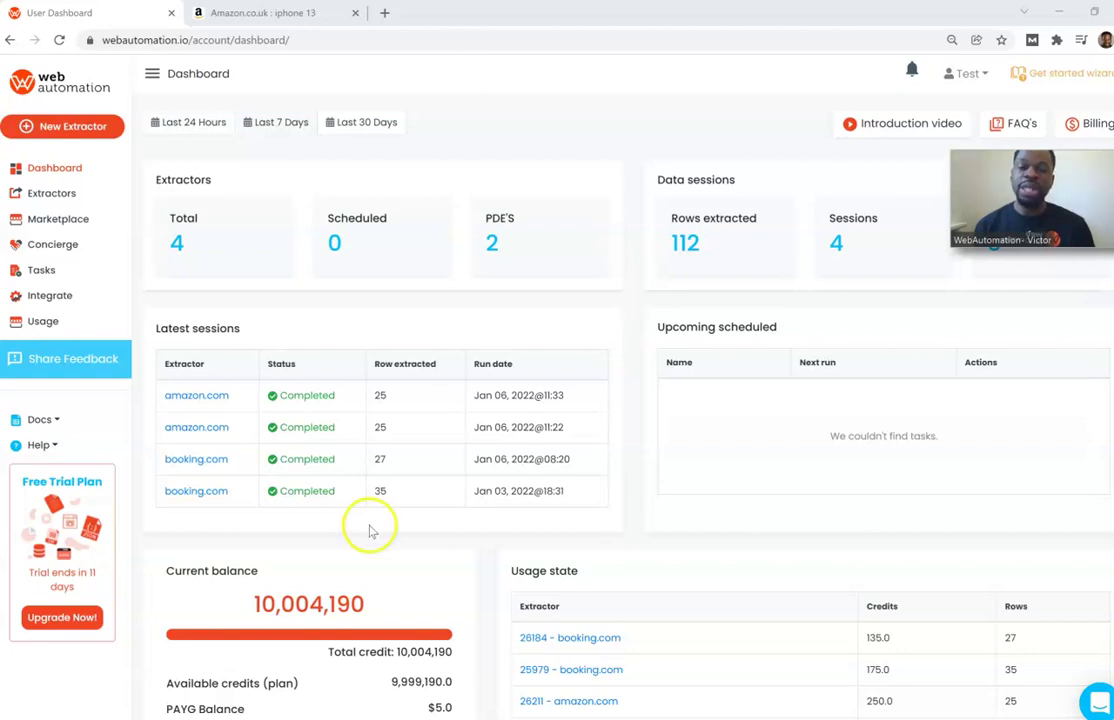
left_click(1051, 83)
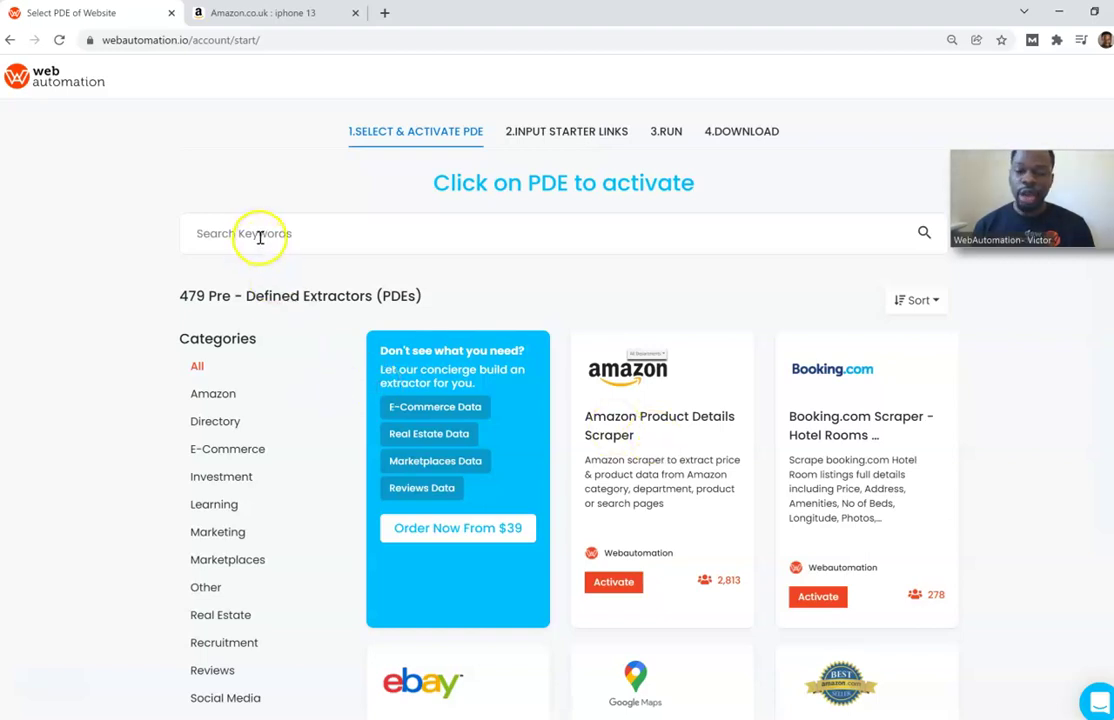
scroll(236, 422, "down", 1)
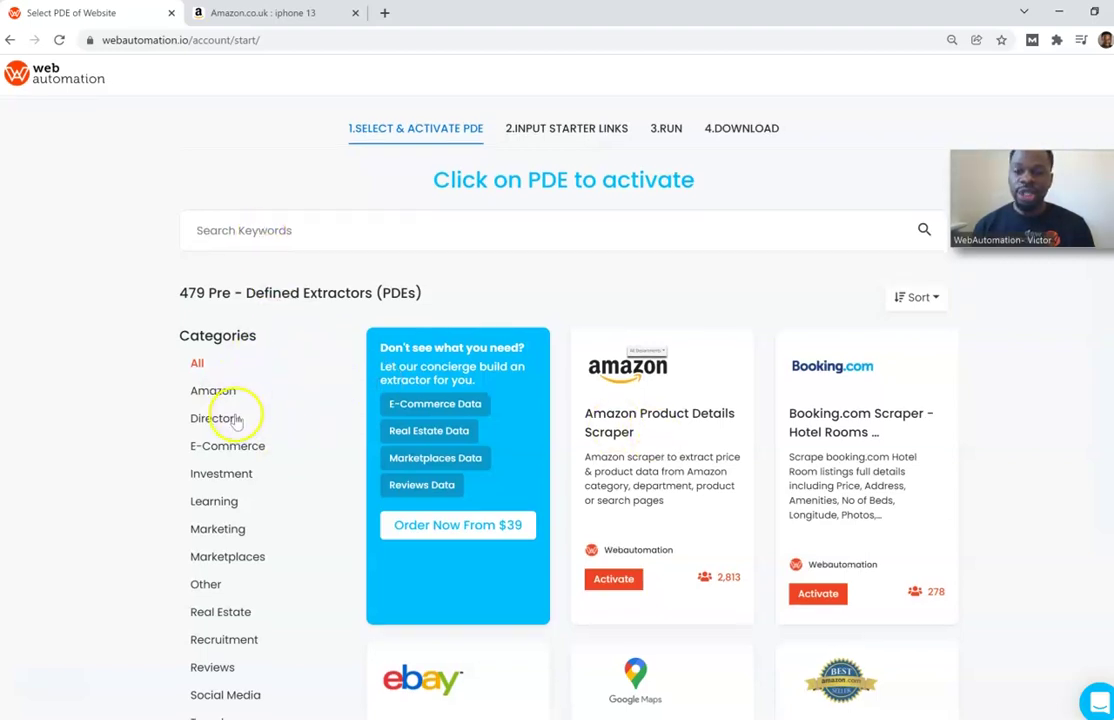
scroll(236, 422, "down", 2)
scroll(248, 428, "up", 2)
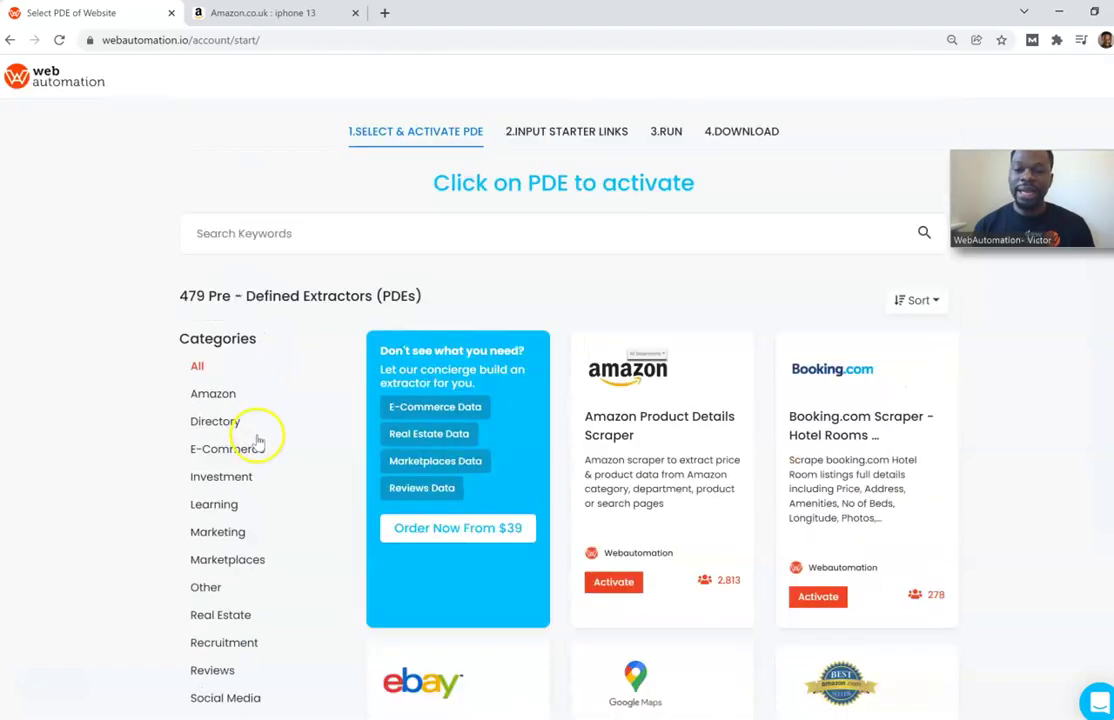
left_click(610, 588)
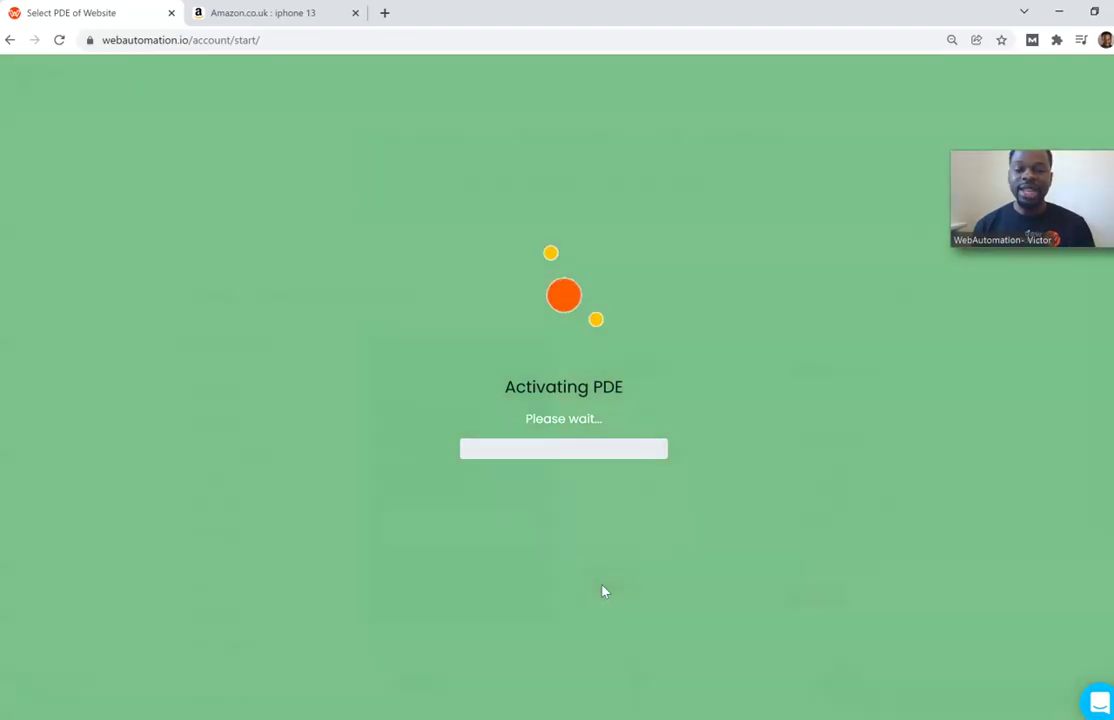
left_click(606, 589)
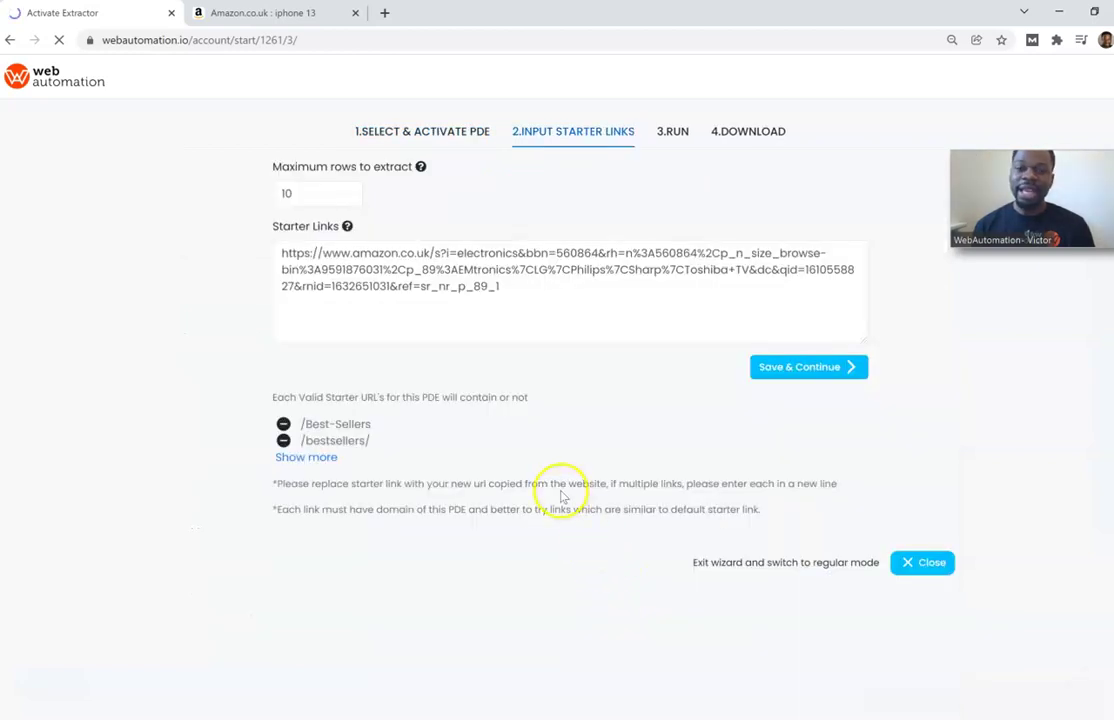
Copy the URL of the Amazon.co.uk 'iphone 13' results page and return to WebAutomation
left_click(283, 15)
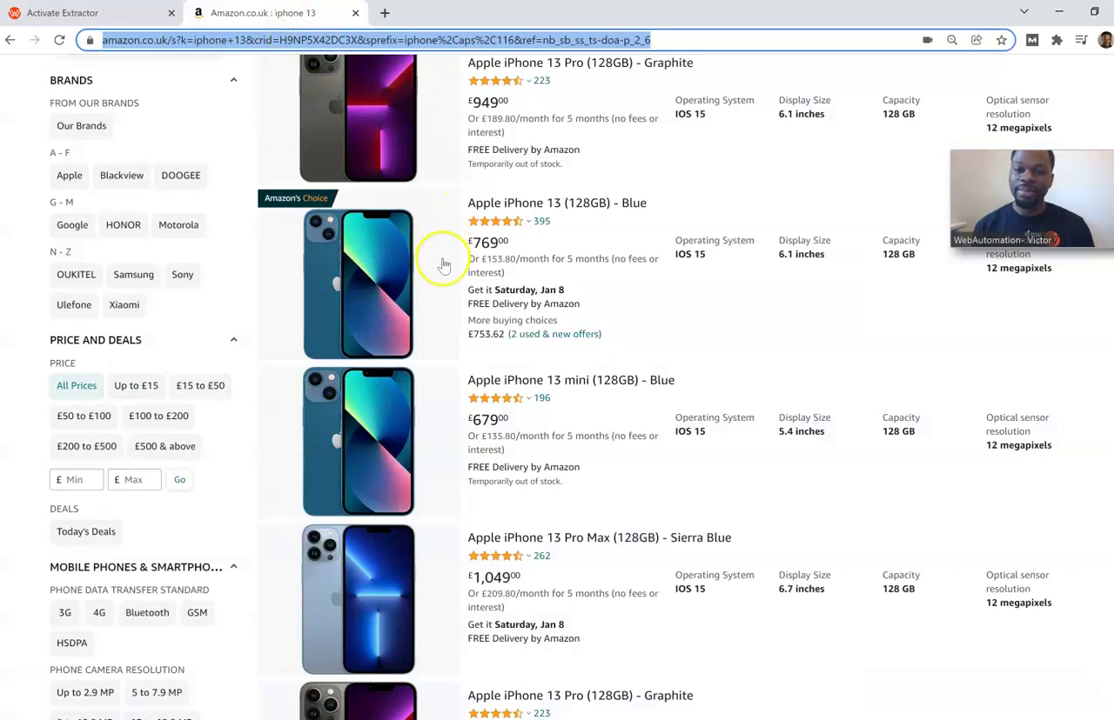
scroll(440, 265, "up", 5)
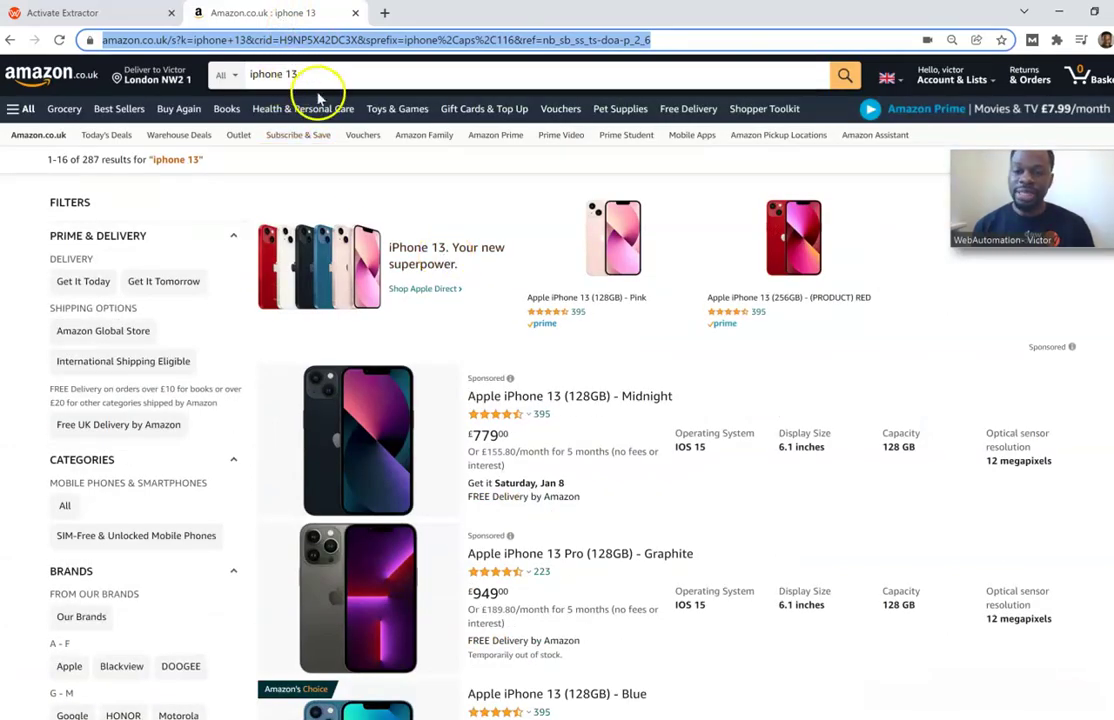
left_click(268, 39)
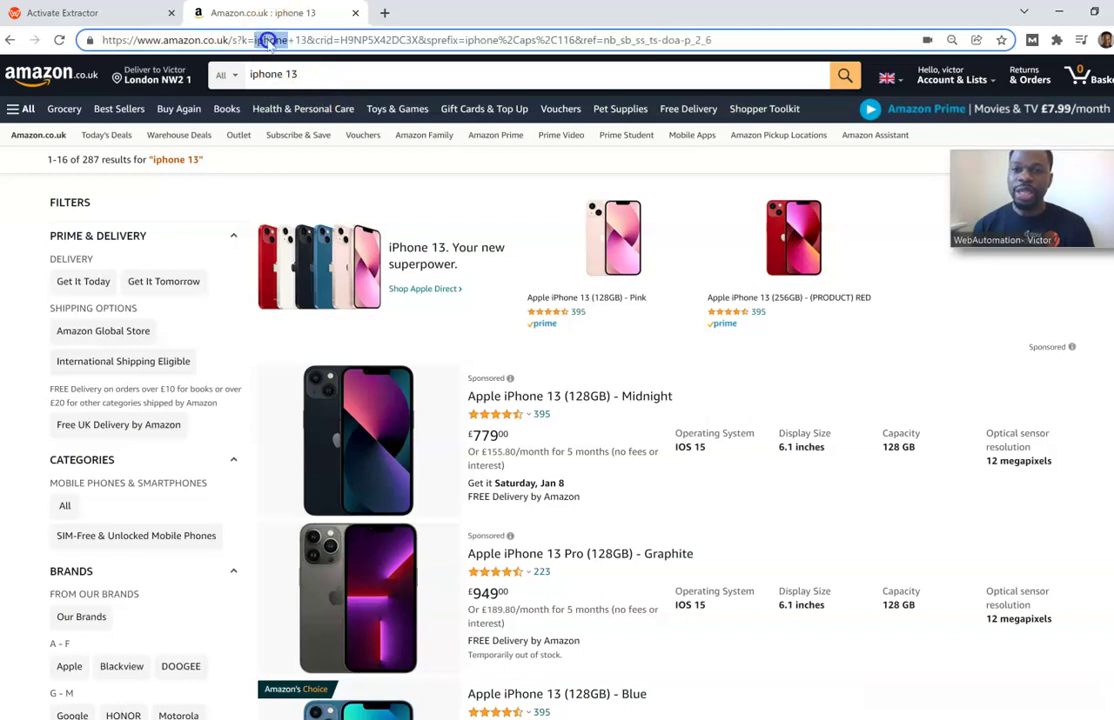
triple_click(268, 39)
right_click(266, 40)
left_click(329, 146)
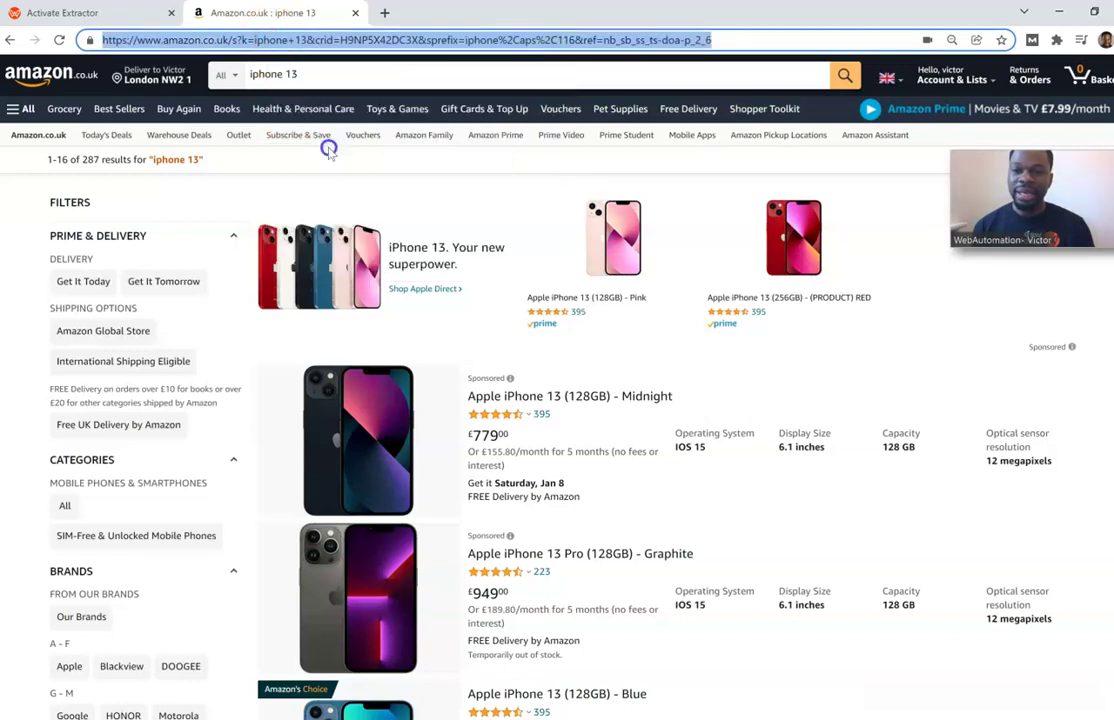
left_click(117, 15)
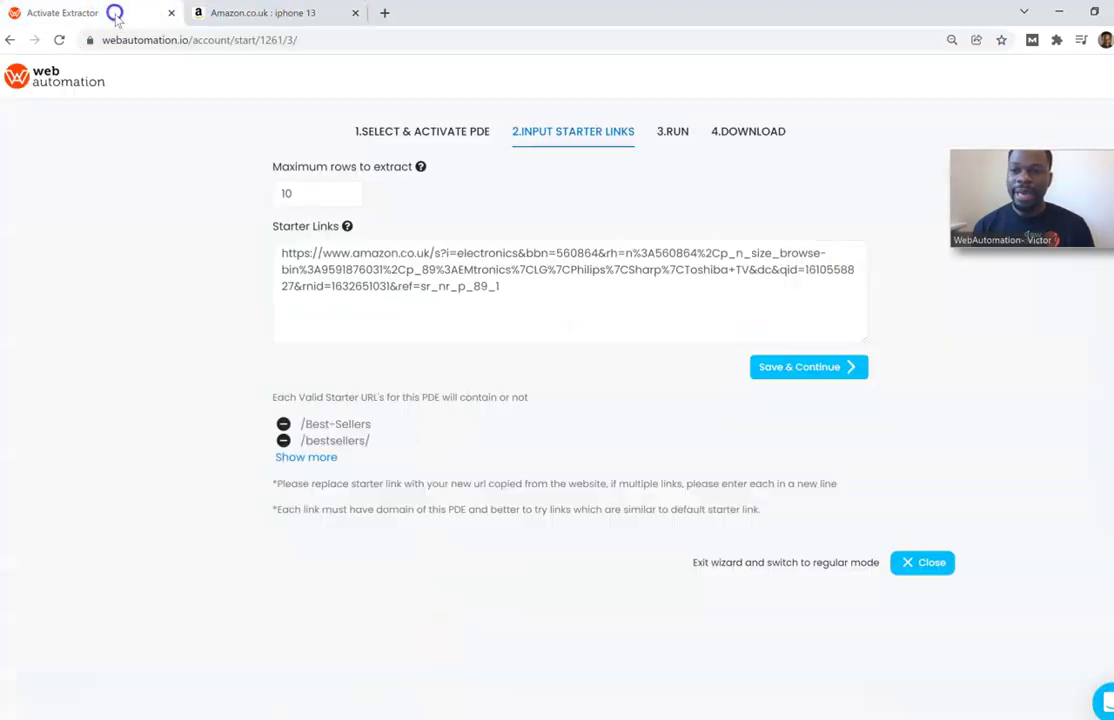
Replace the starter link with the pasted iPhone 13 search URL, set maximum rows to 25, and save
triple_click(448, 269)
key("ctrl+v")
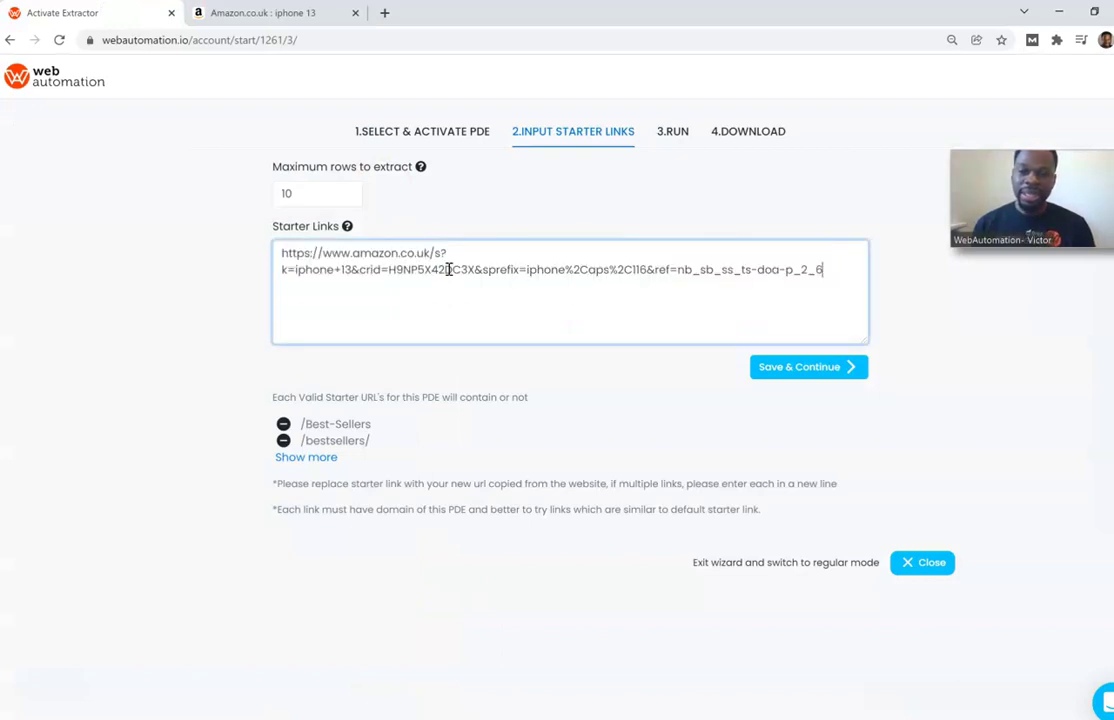
double_click(308, 195)
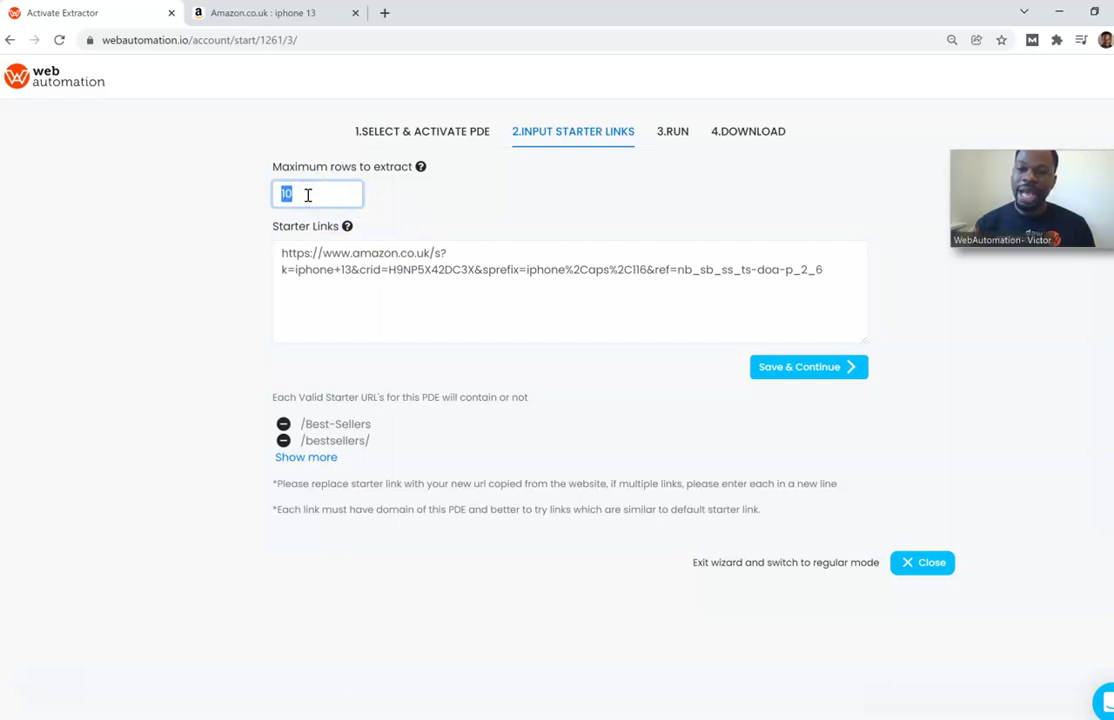
type("25")
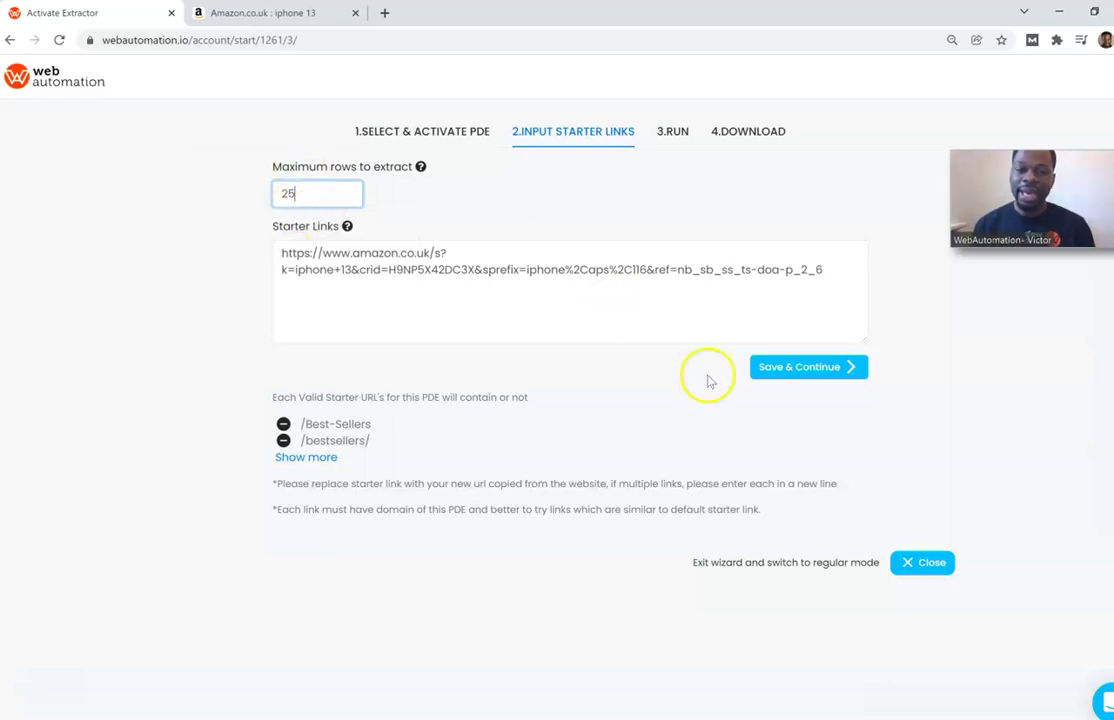
left_click(778, 385)
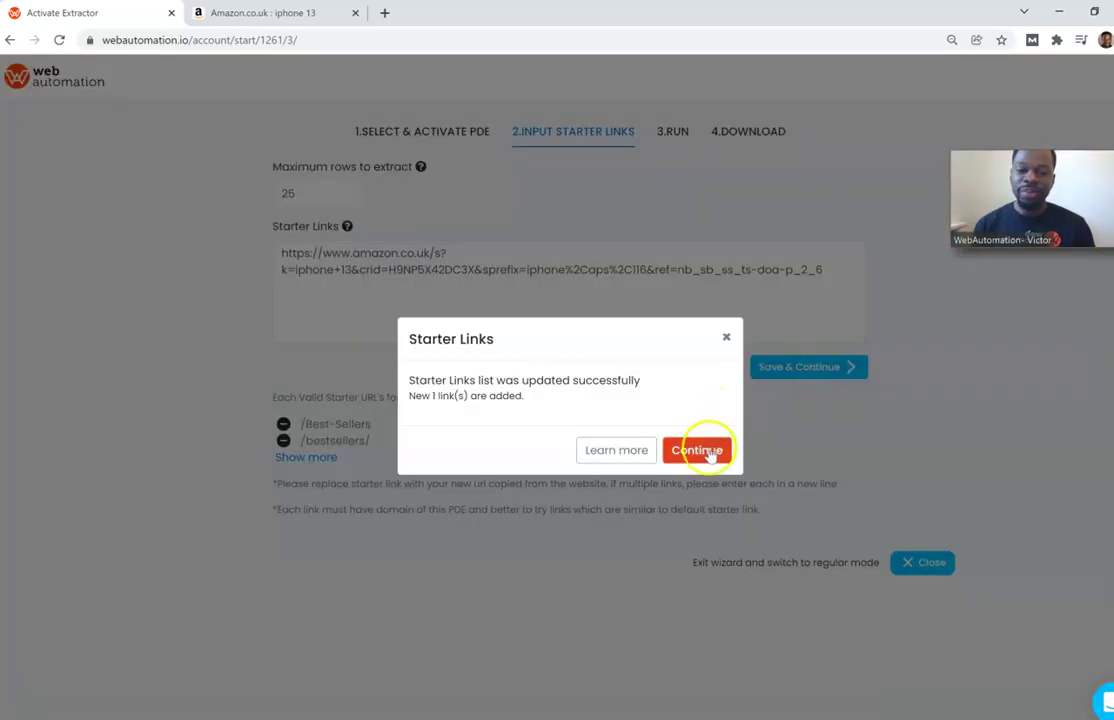
Confirm the added link and run the extractor to get 25 rows for 250 credits
left_click(706, 452)
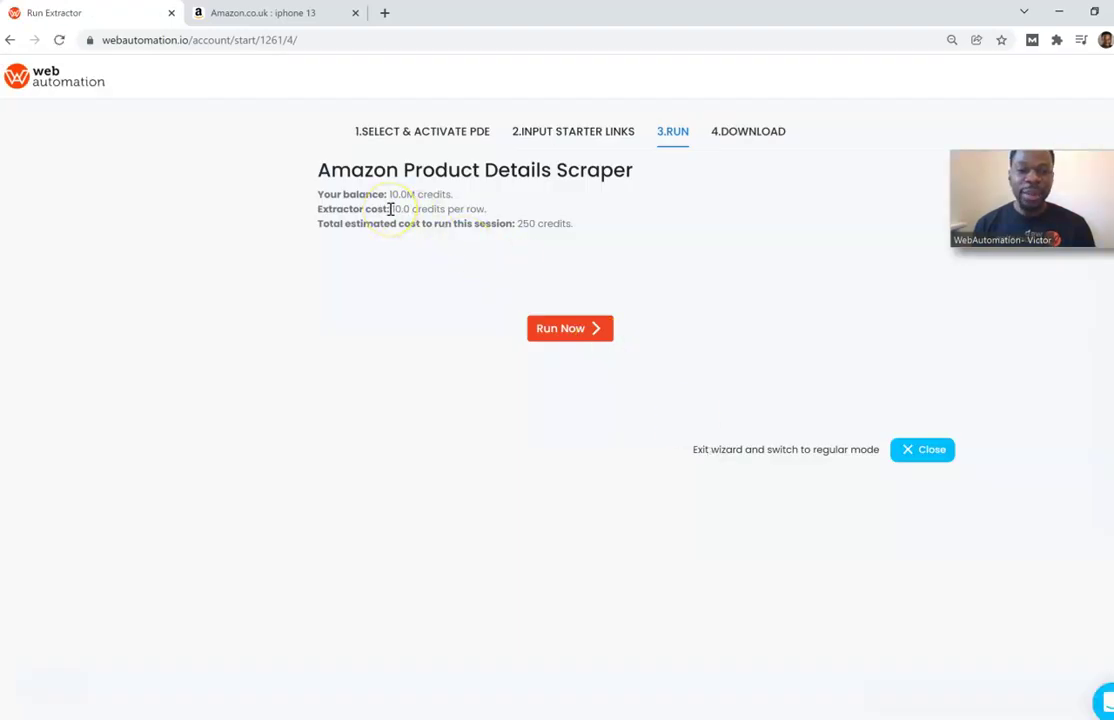
left_click(569, 329)
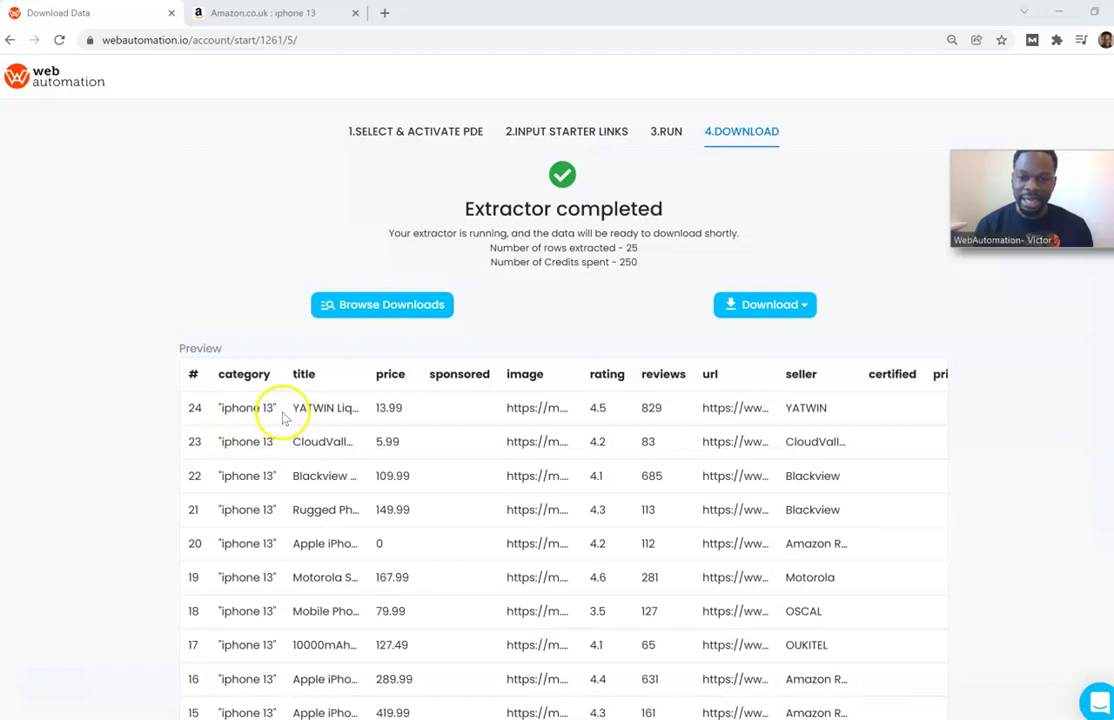
Scroll through the 25-row preview table and its columns, then show the Download format list
scroll(283, 420, "down", 2)
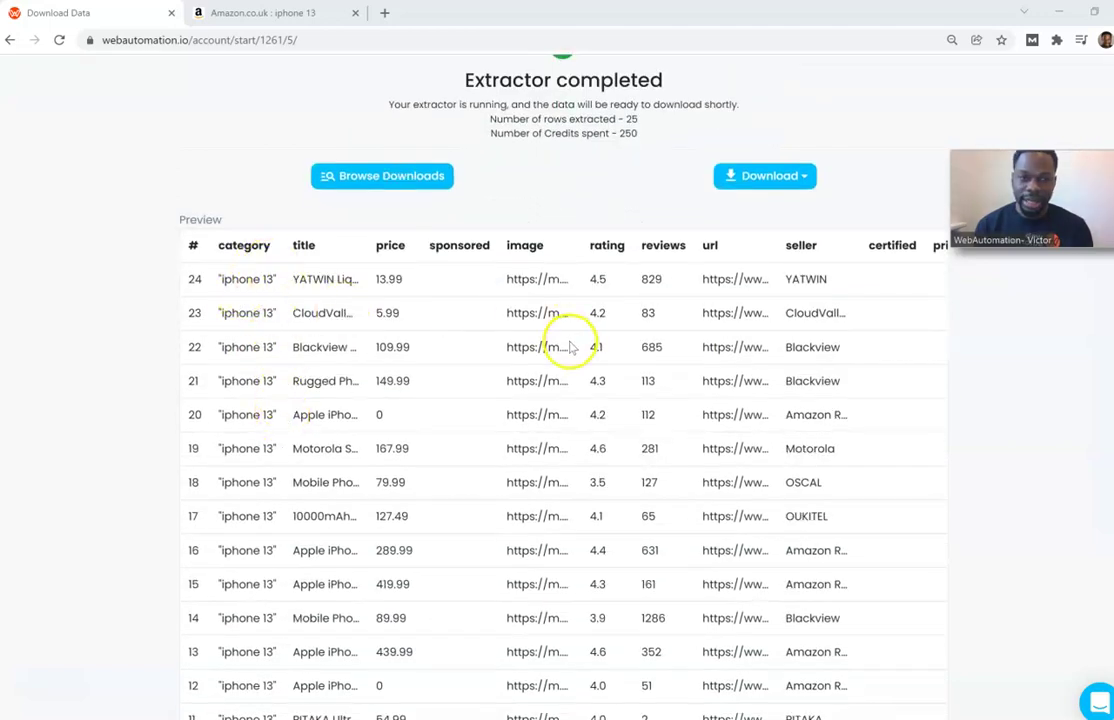
scroll(560, 340, "down", 2)
scroll(531, 427, "down", 4)
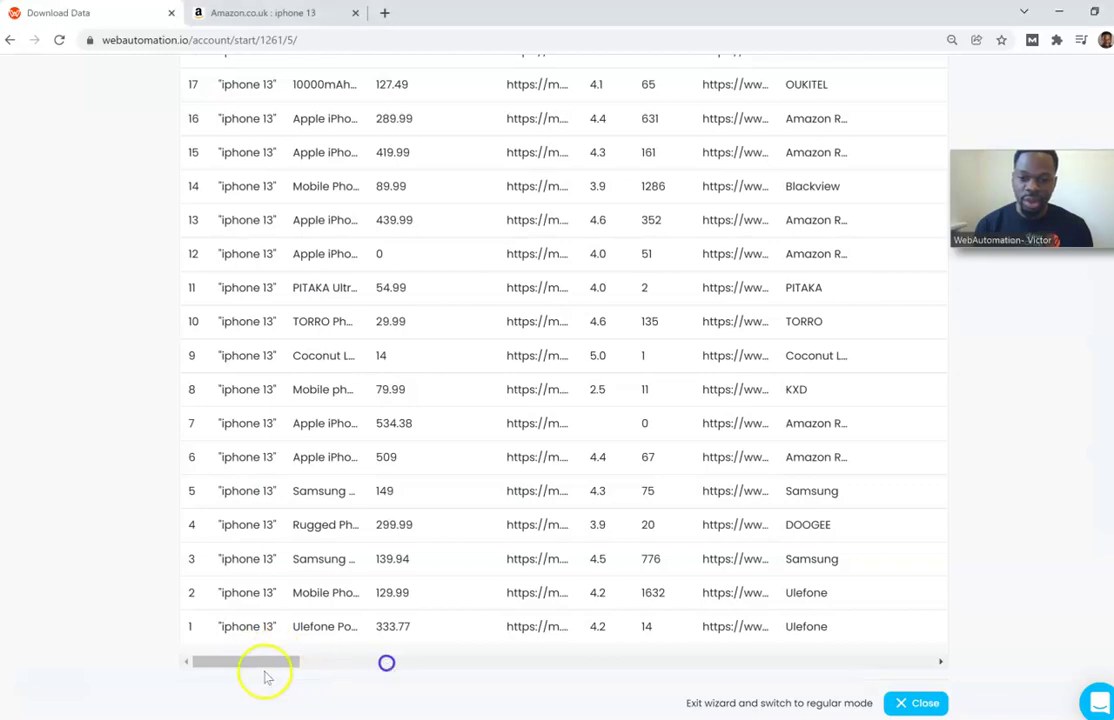
mouse_move(262, 663)
left_mouse_down()
mouse_move(494, 667)
mouse_move(249, 652)
left_mouse_up()
scroll(521, 553, "up", 3)
scroll(521, 553, "up", 4)
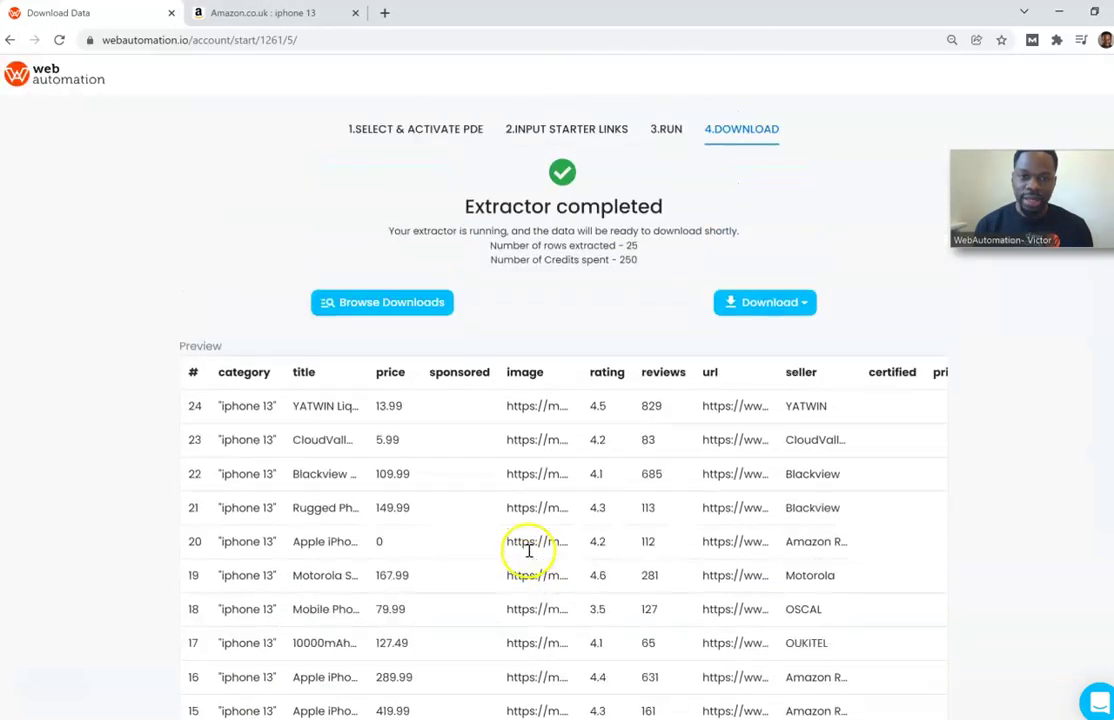
left_click(759, 310)
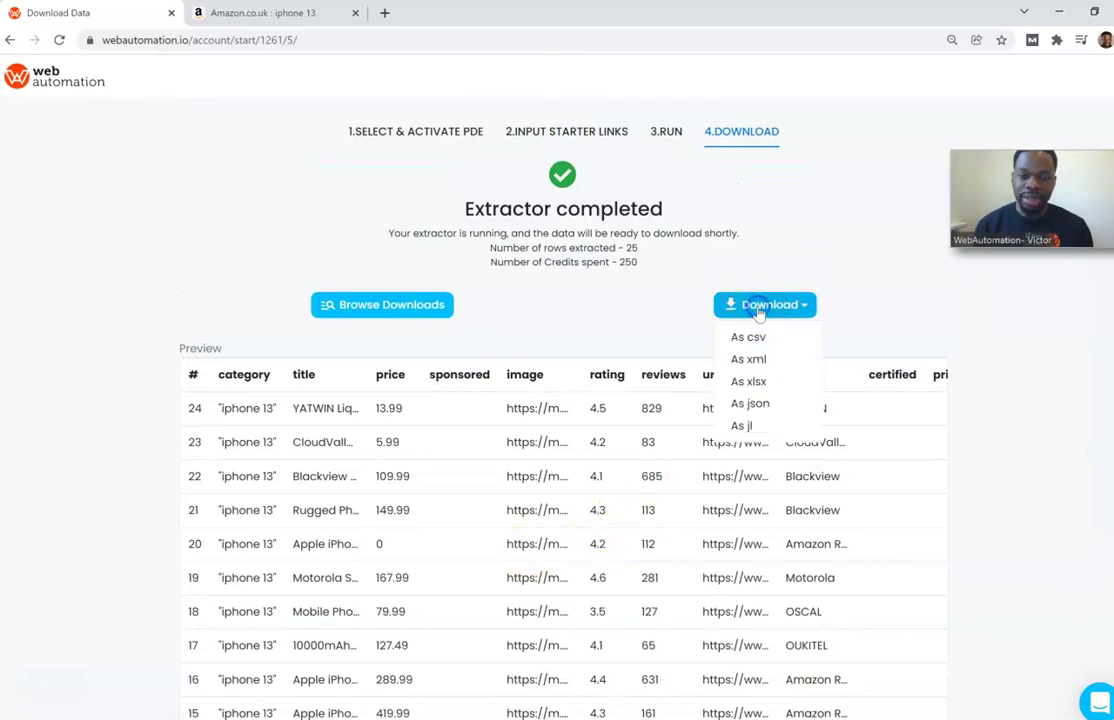
Save the results as an xlsx file in Downloads and open it from the download bar
left_click(762, 382)
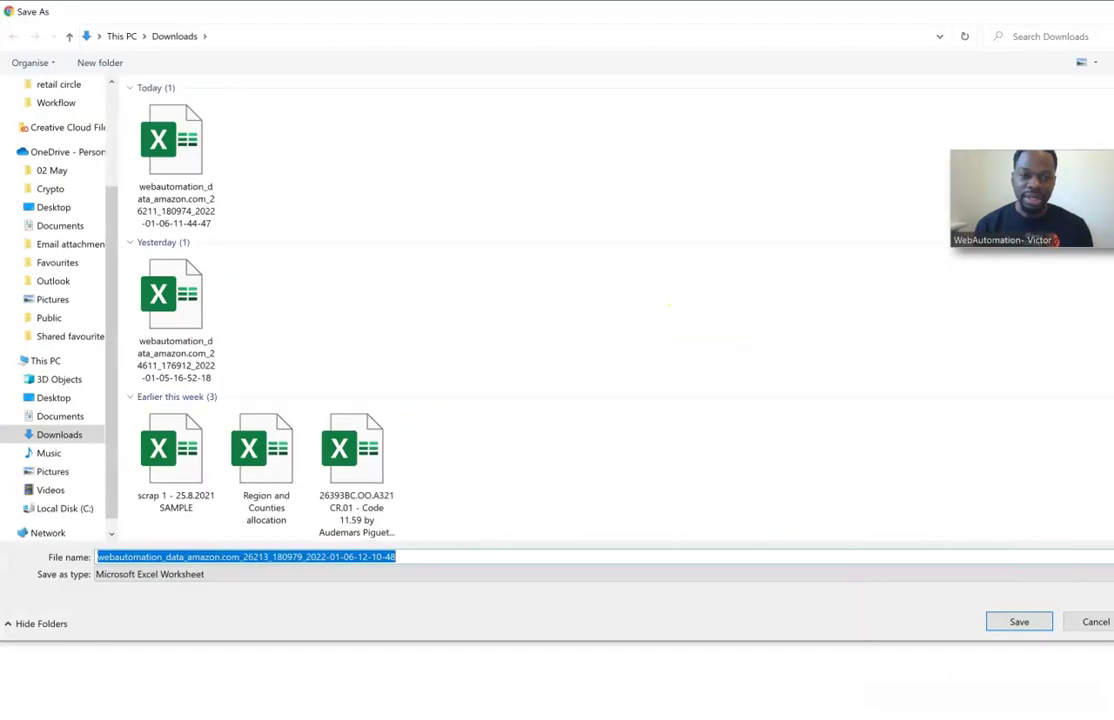
left_click(1047, 625)
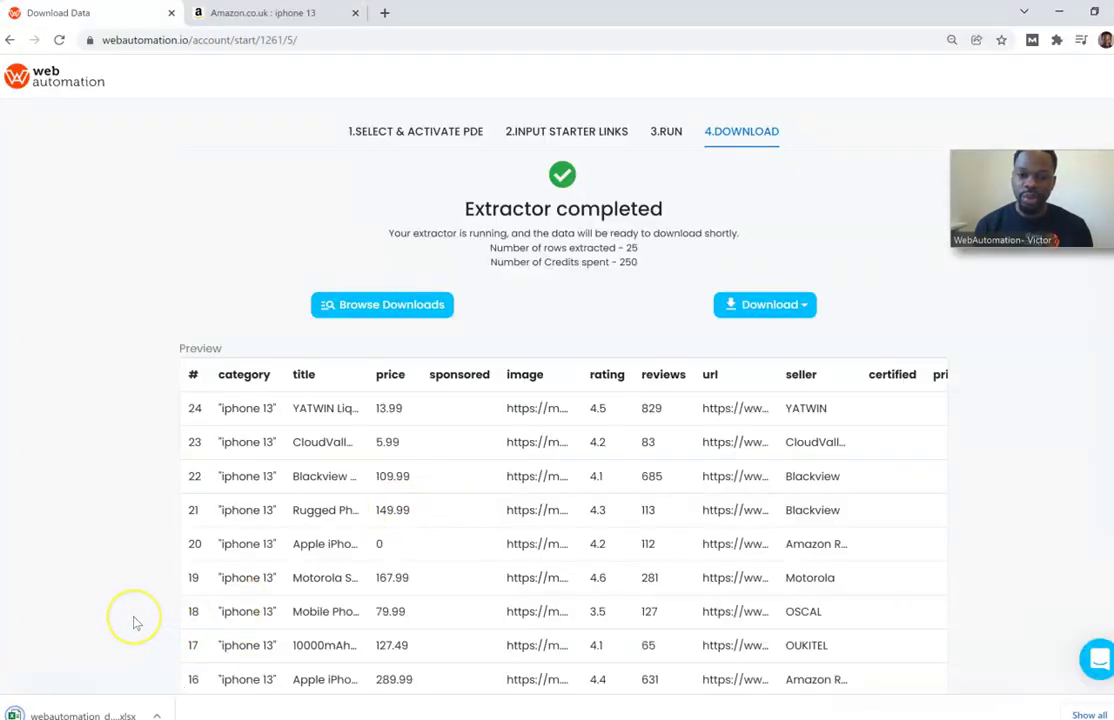
left_click(120, 710)
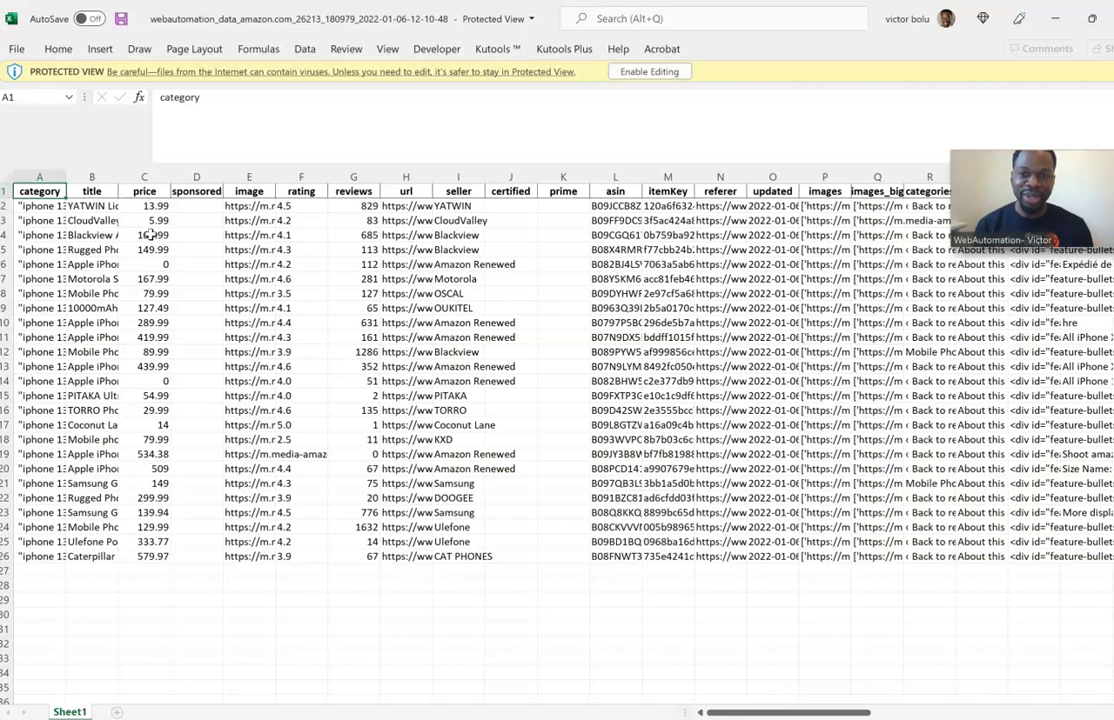
Select the review counts in G4:G5, then minimise the iPhone 13 results workbook
left_click_drag(340, 235, 340, 249)
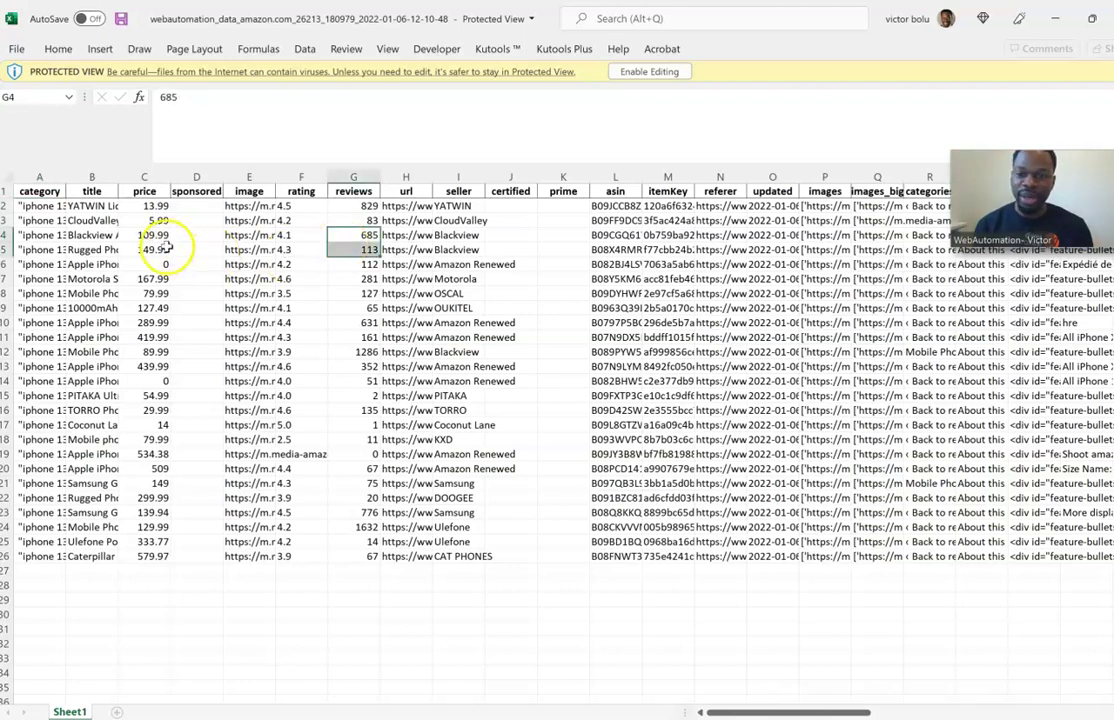
left_click(1054, 20)
Minimise the other workbook, then exit the wizard to regular mode and confirm with Yes
left_click(1054, 20)
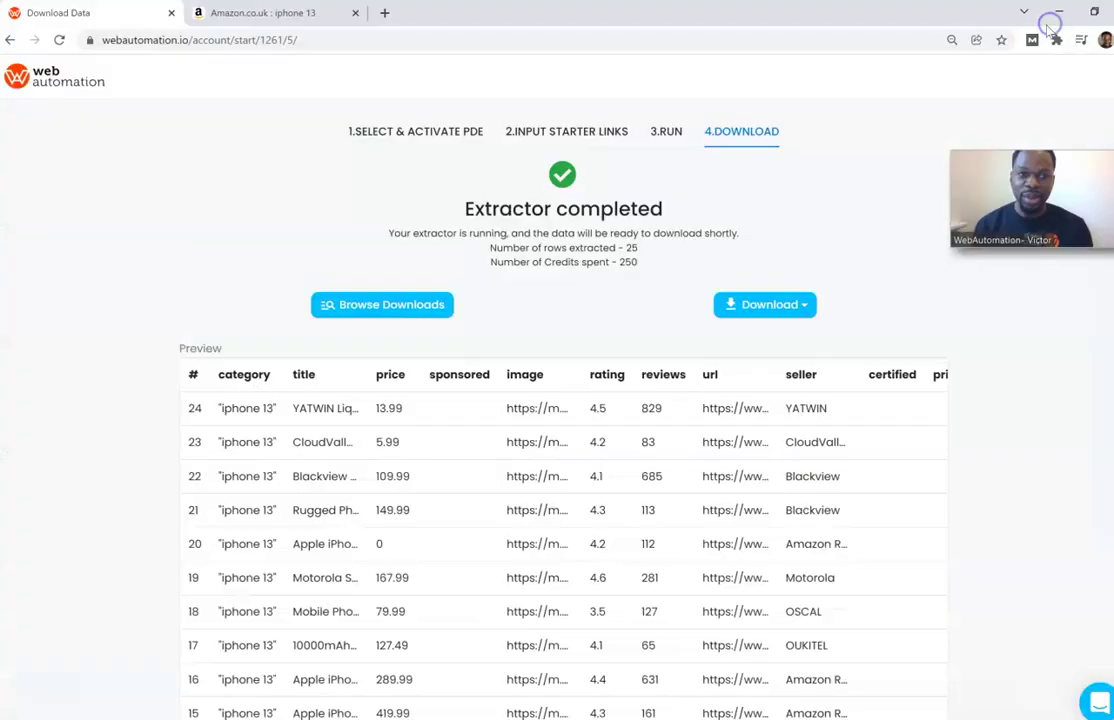
scroll(873, 279, "down", 5)
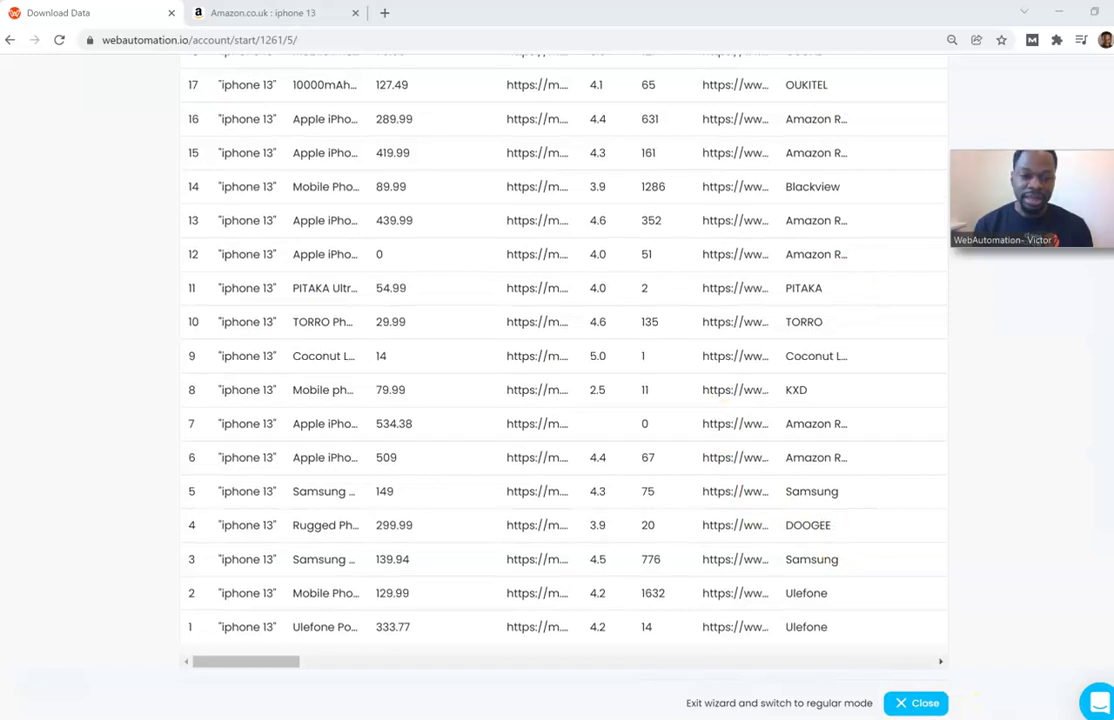
left_click(915, 703)
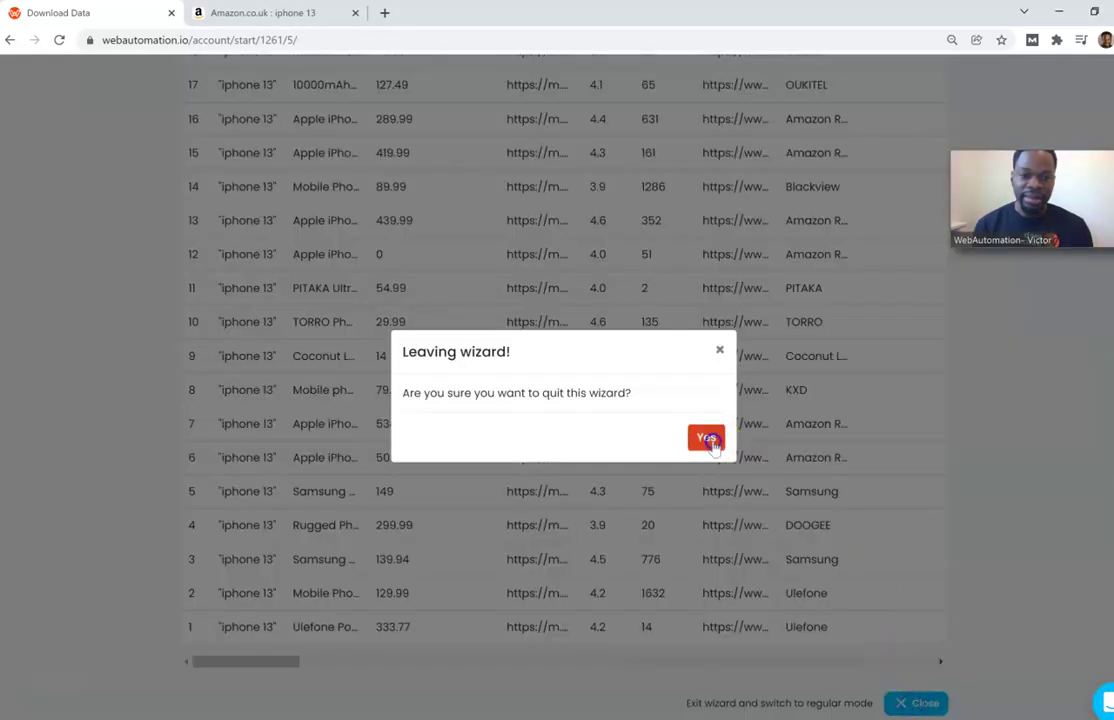
left_click(712, 445)
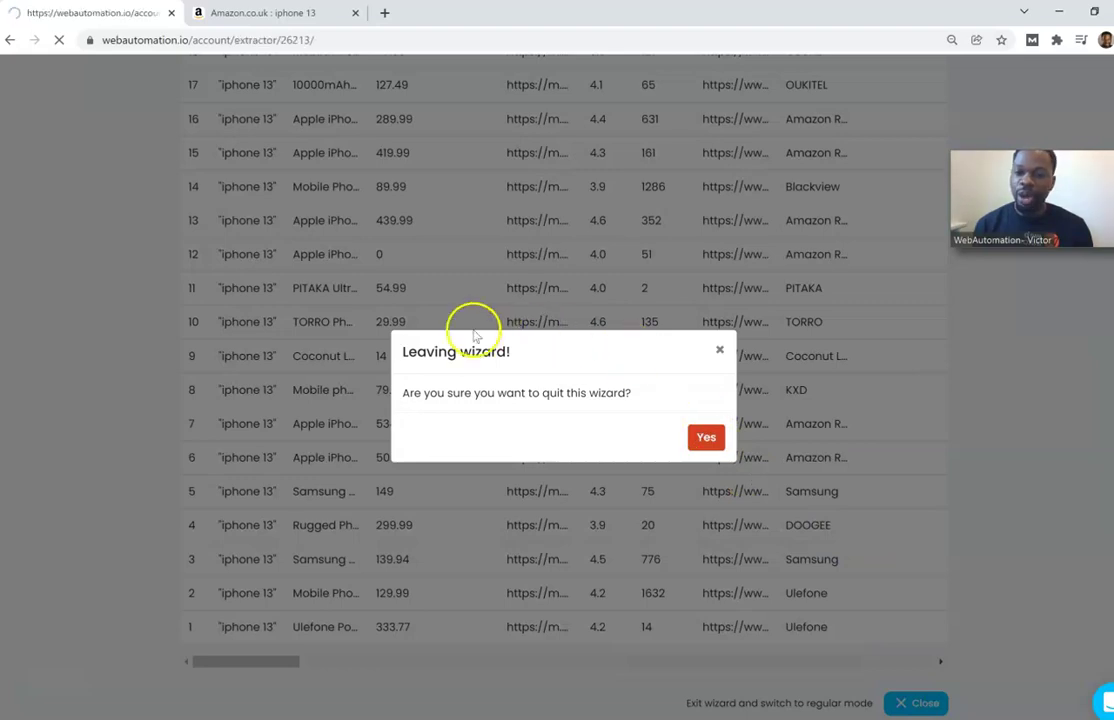